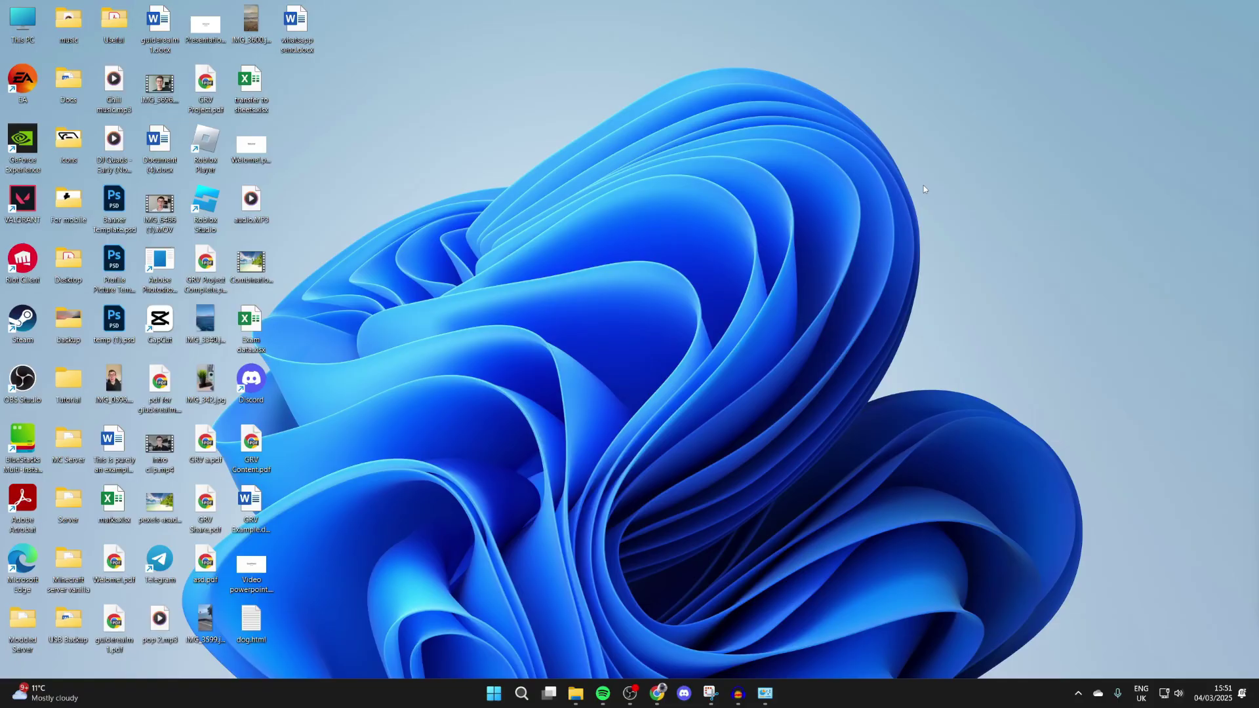
Open the Settings app from the pinned apps in the Start menu.
key(super)
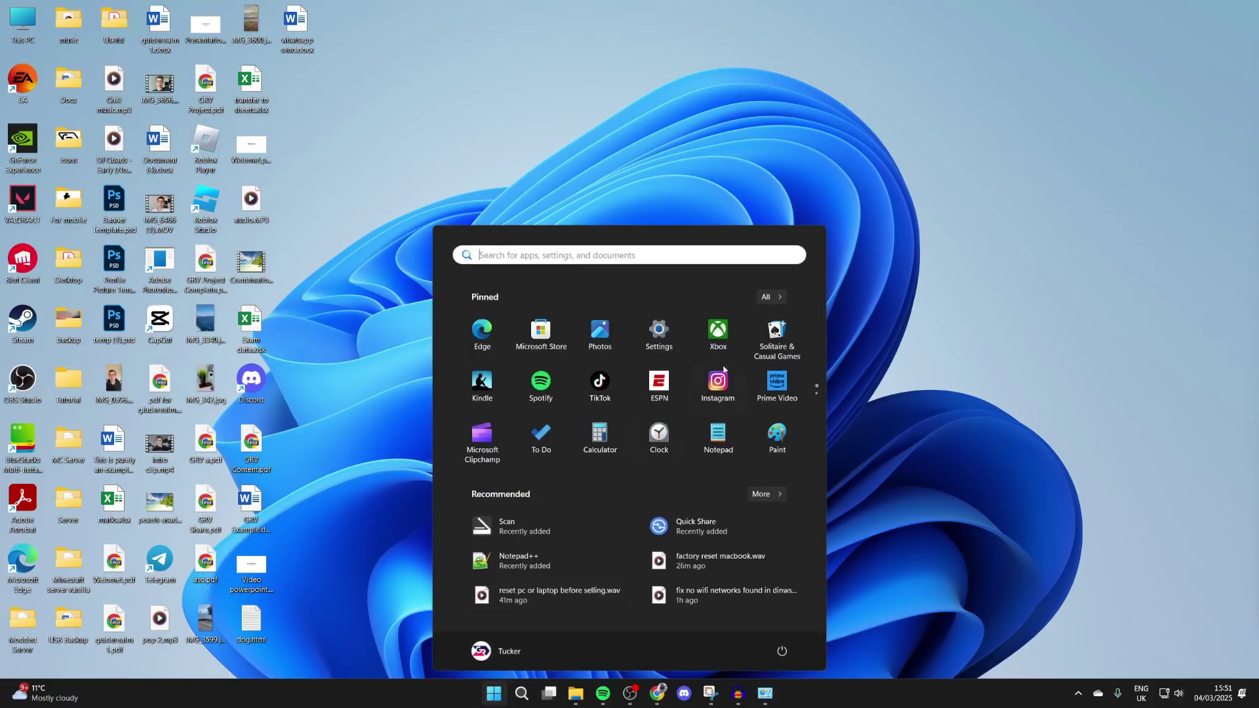
click(660, 333)
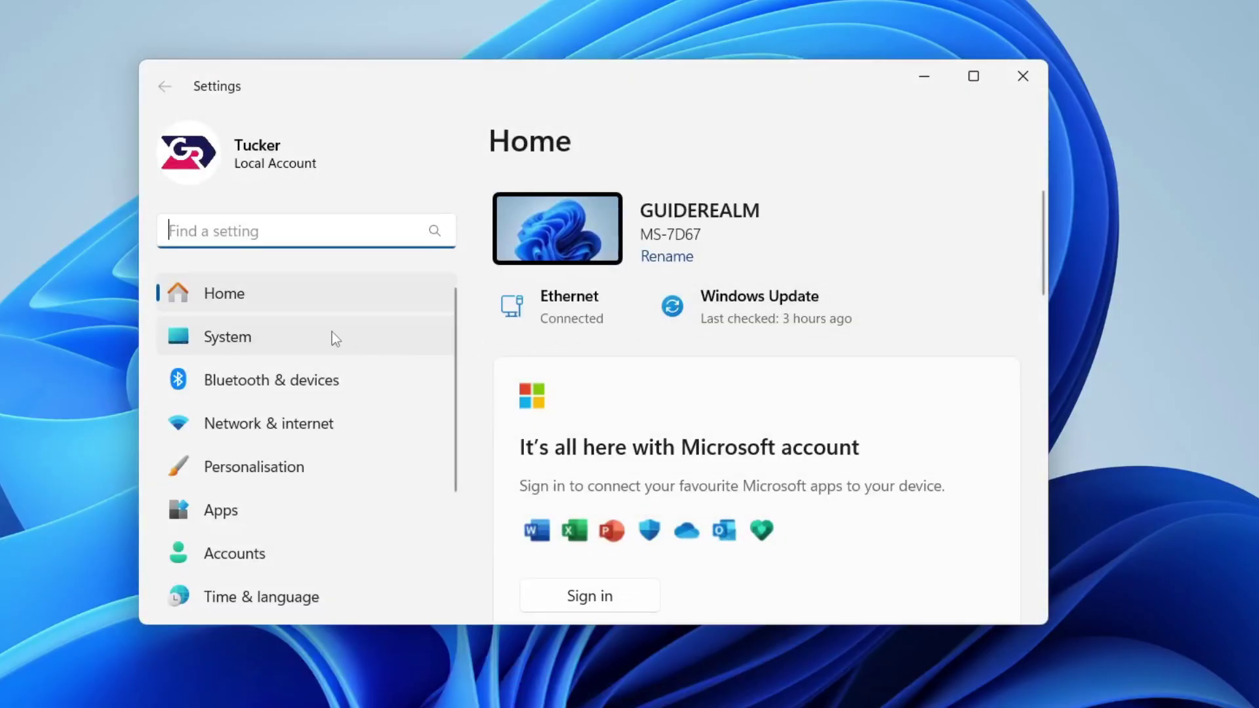
Start Reset this PC from the System > Recovery page.
click(332, 337)
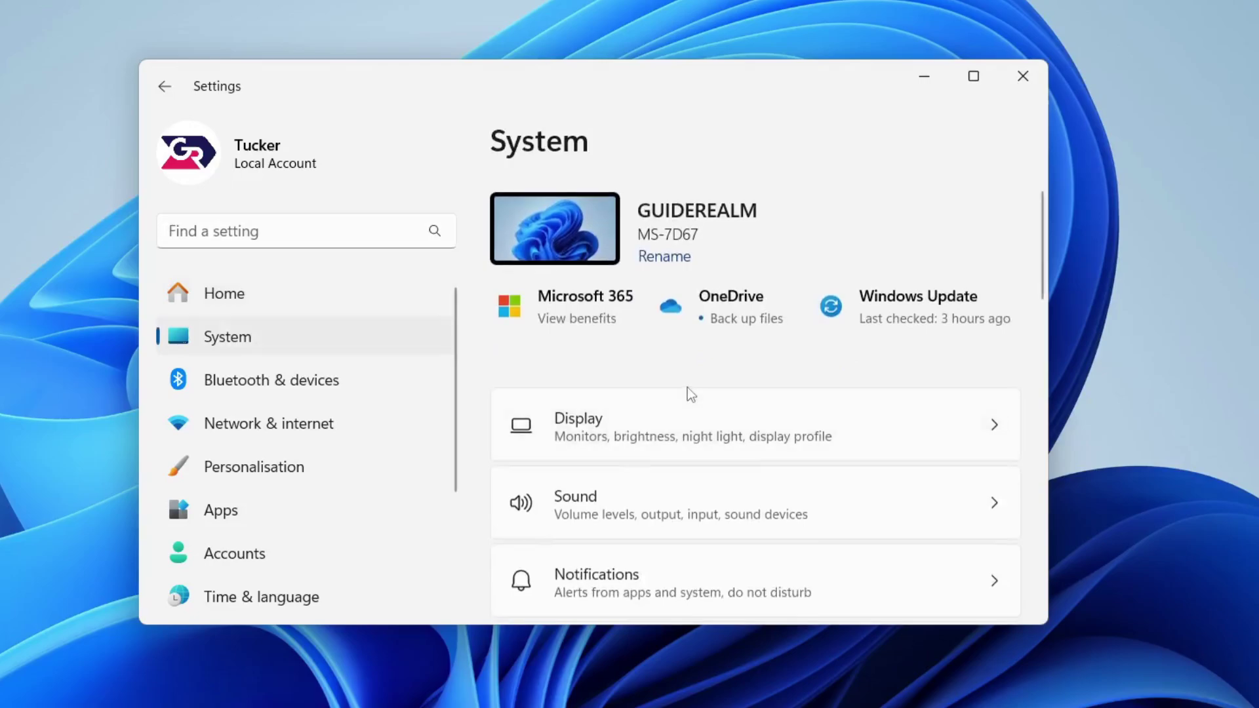
scroll(688, 387, down, 3)
scroll(688, 387, down, 2)
scroll(688, 387, down, 2)
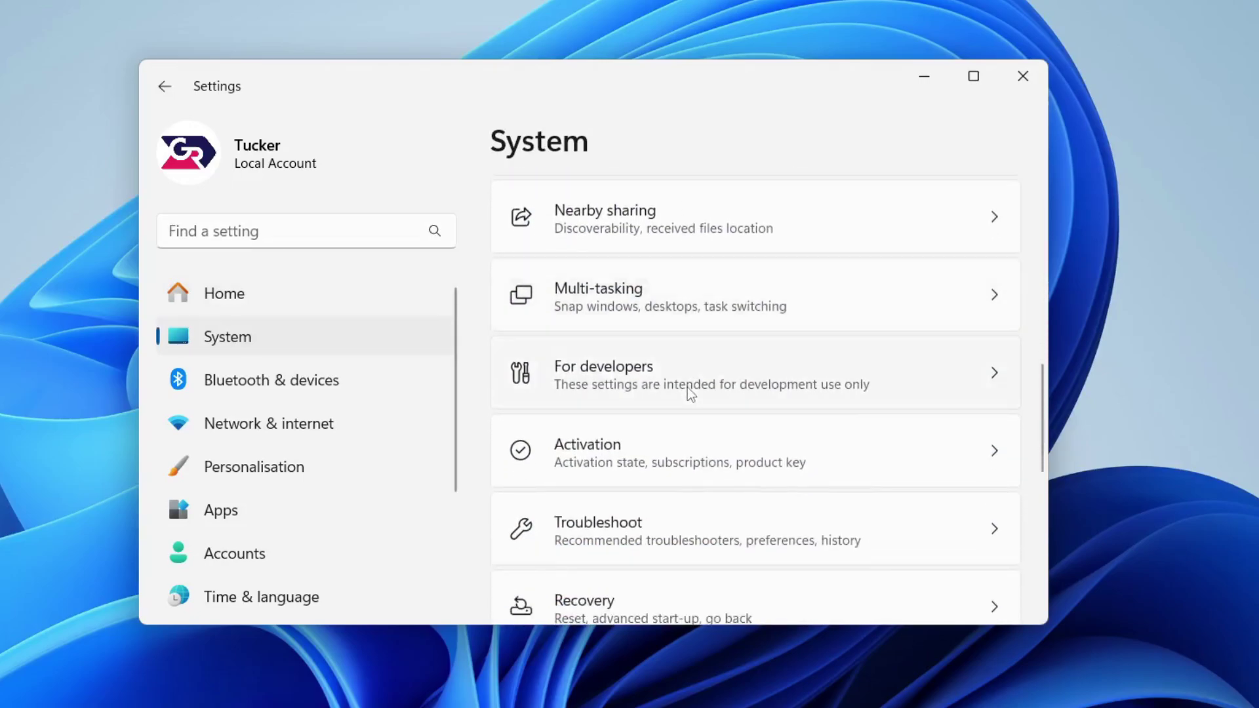
scroll(688, 388, down, 1)
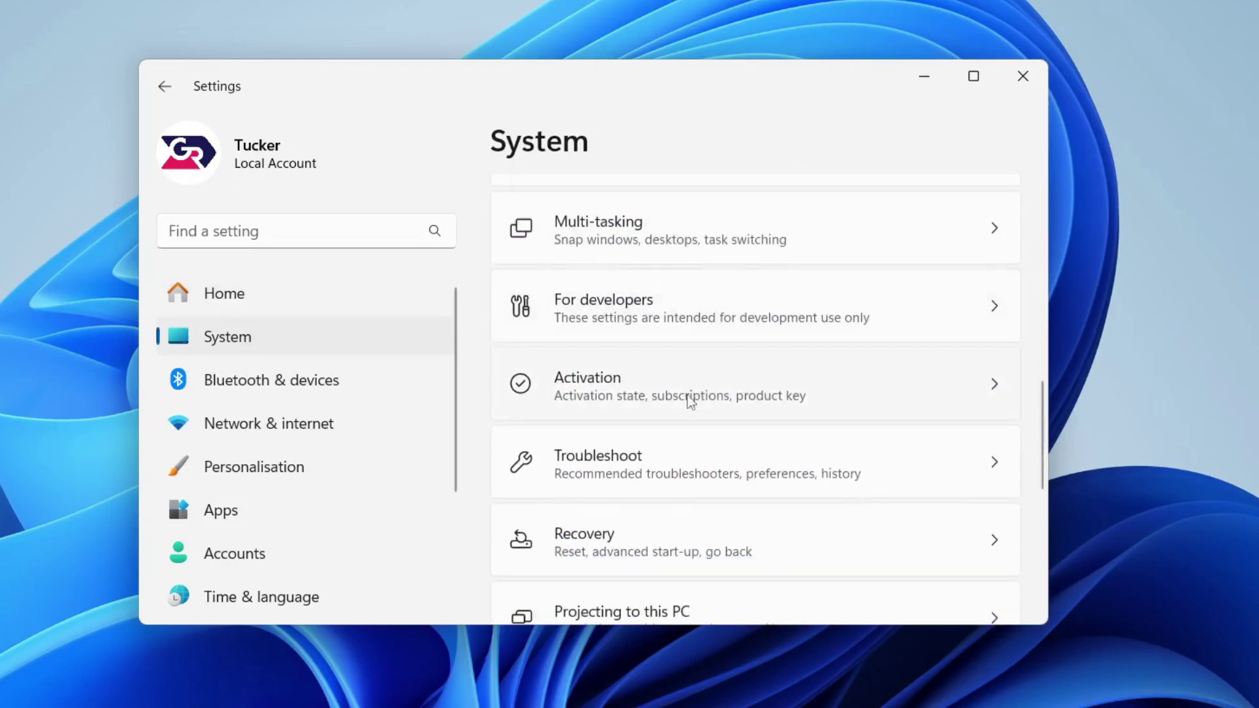
click(639, 540)
scroll(657, 414, down, 2)
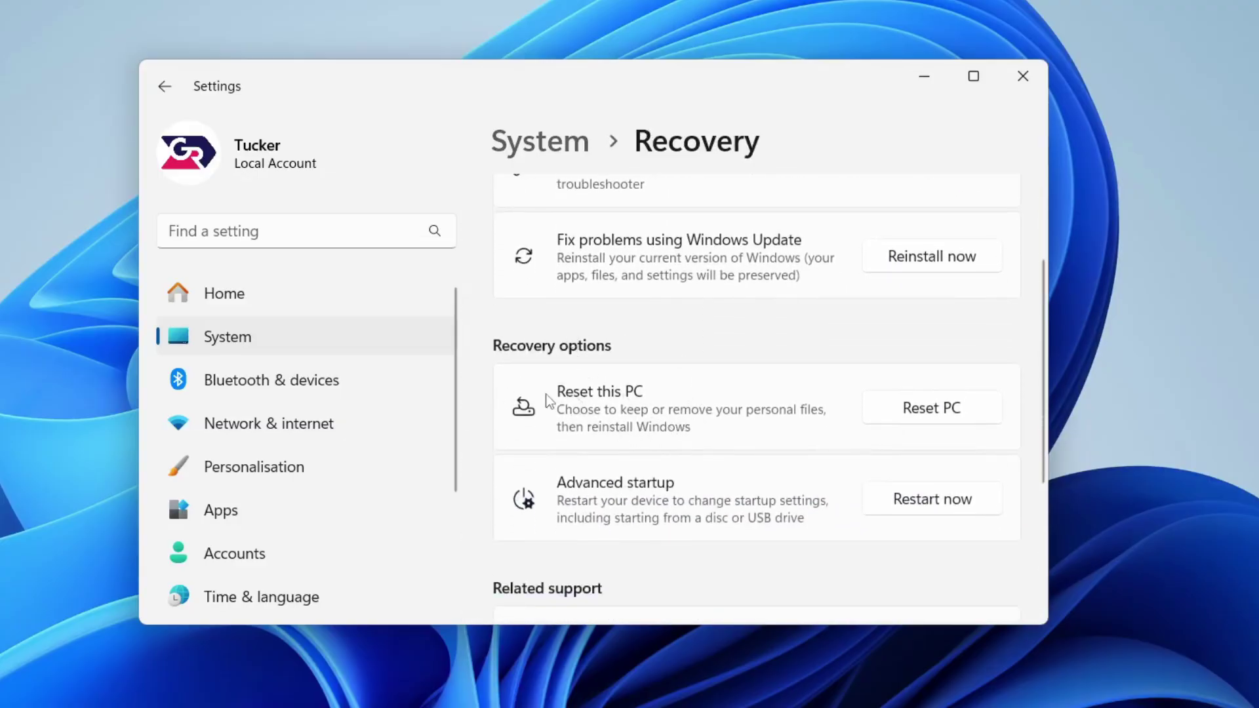
click(929, 408)
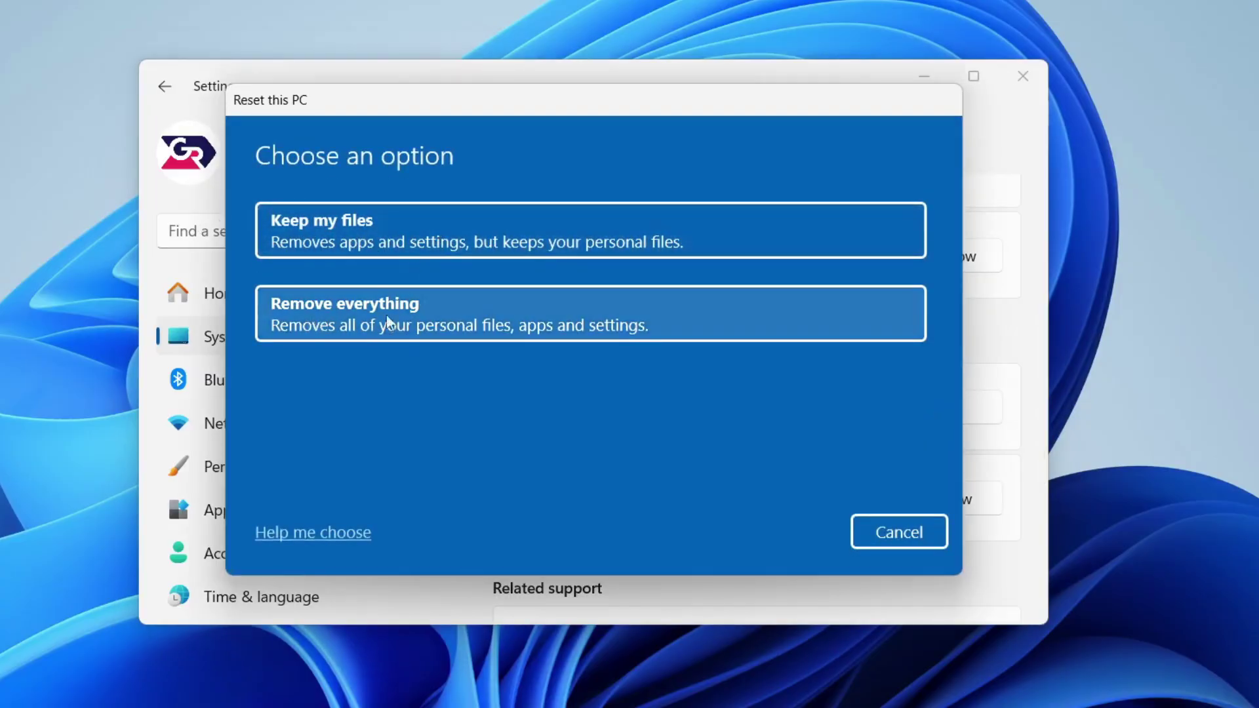
Choose Remove everything and Local reinstall in the Reset this PC wizard.
click(560, 309)
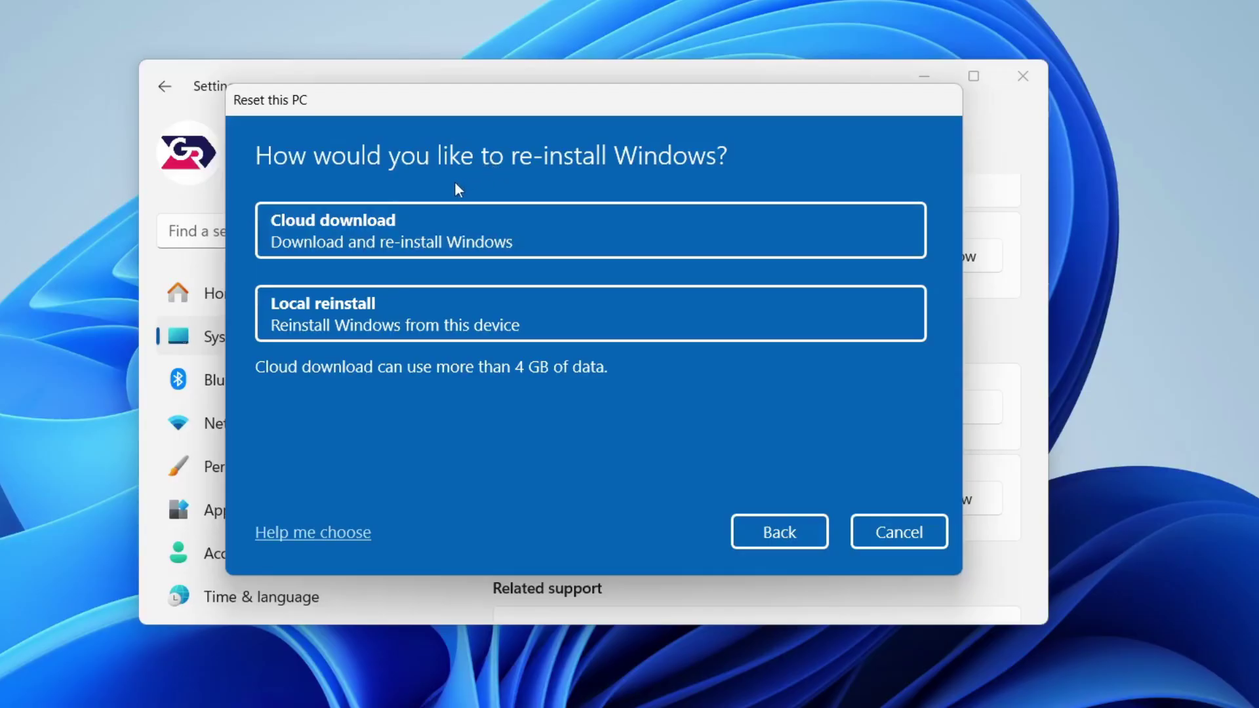
click(433, 236)
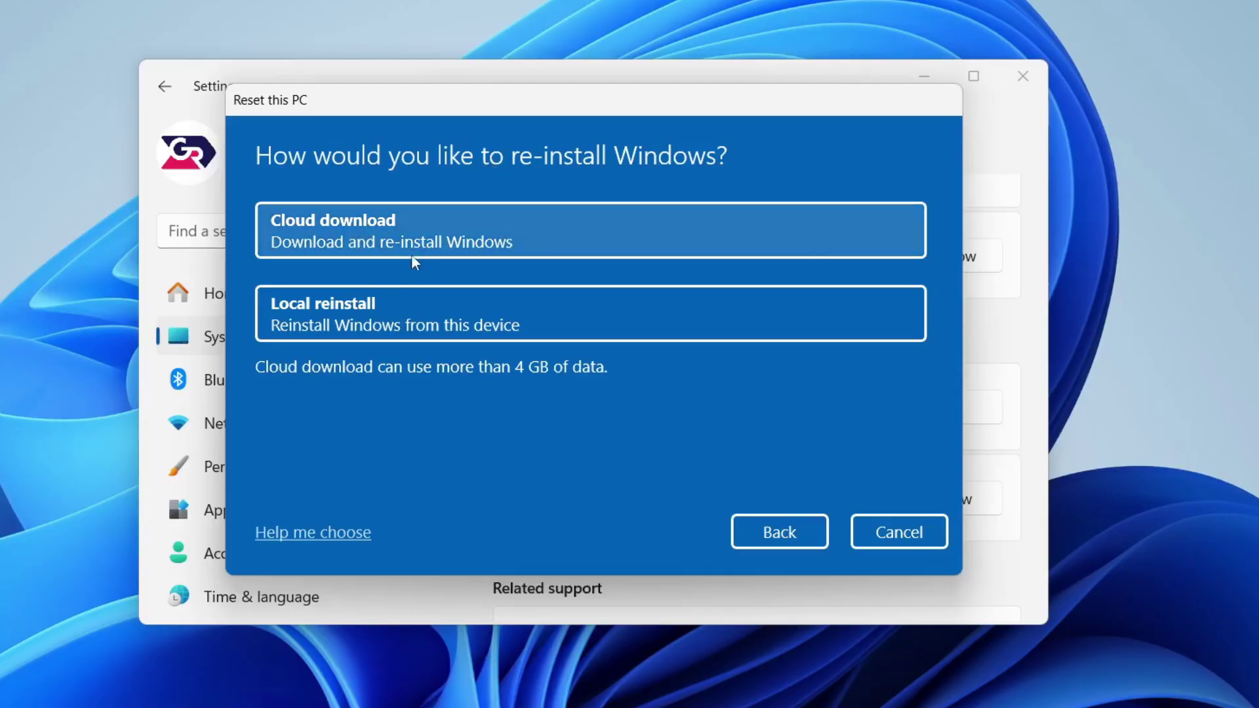
click(405, 314)
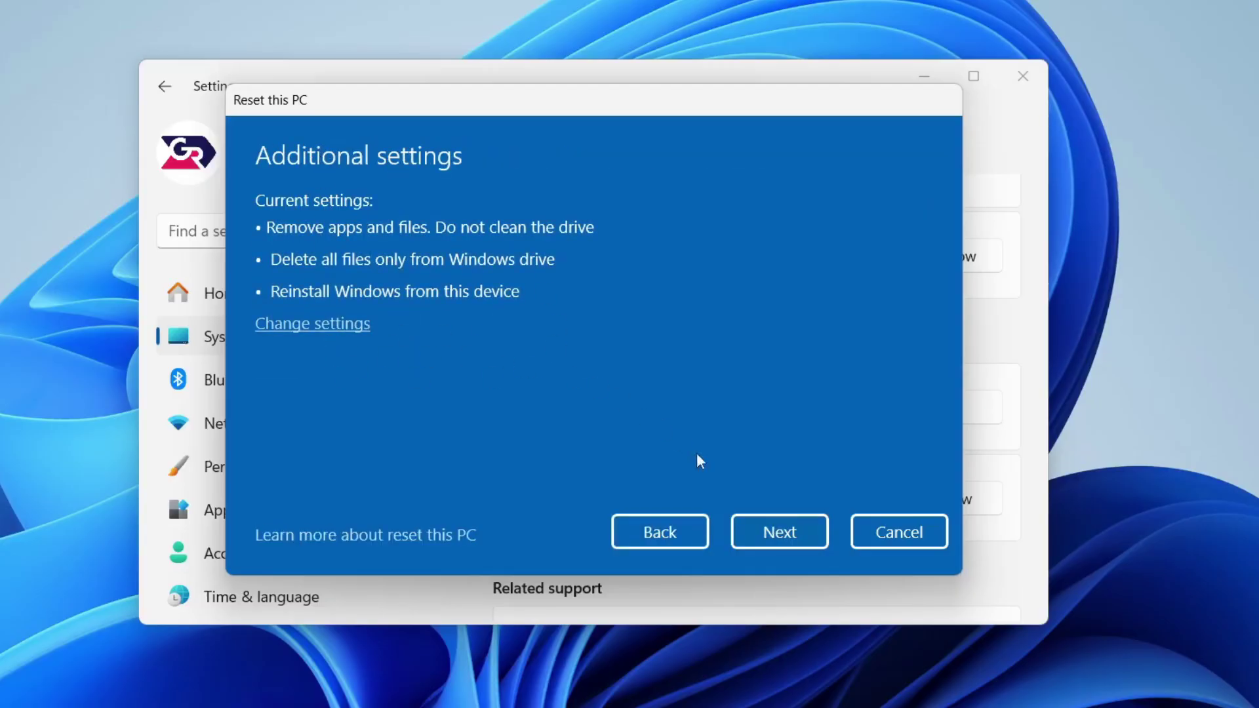
Accept the Additional settings page to reach 'Ready to reset this PC'.
click(758, 531)
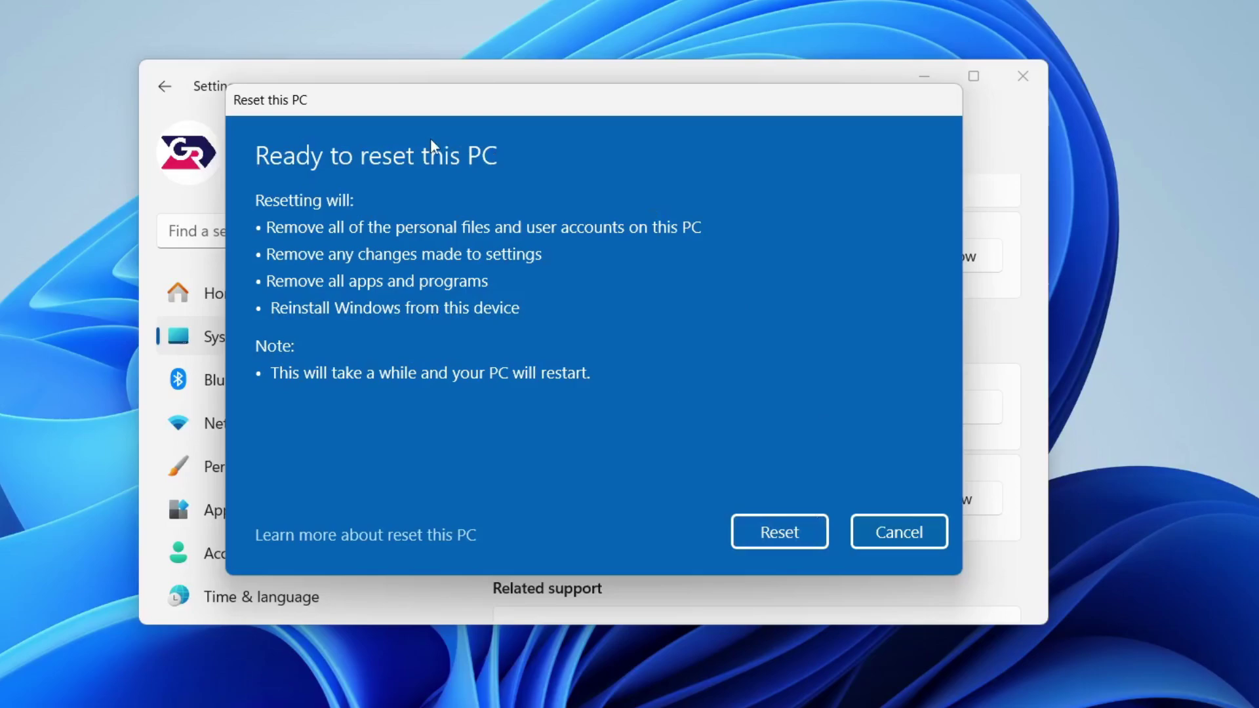